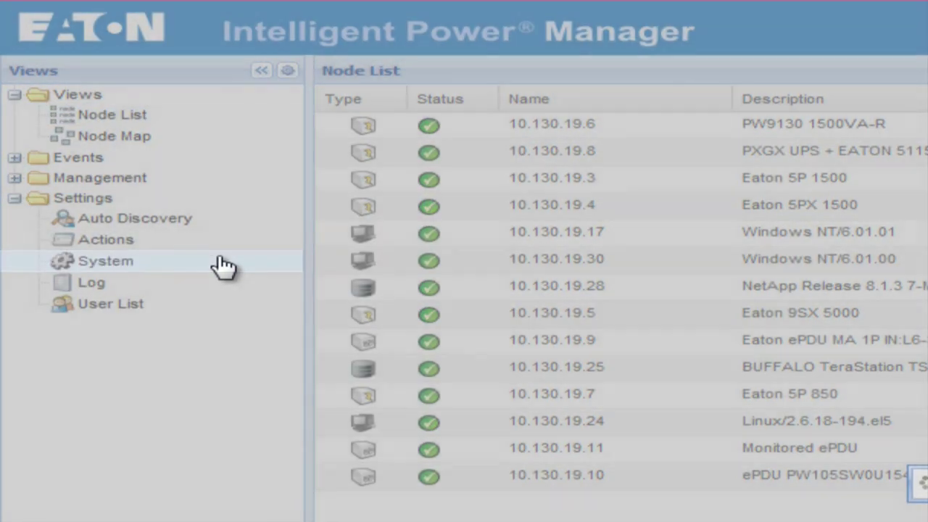
Step: Turn on the Infrastructure Connectors module in System settings and save the module changes
{"action": "left_click", "coordinate": [222, 266]}
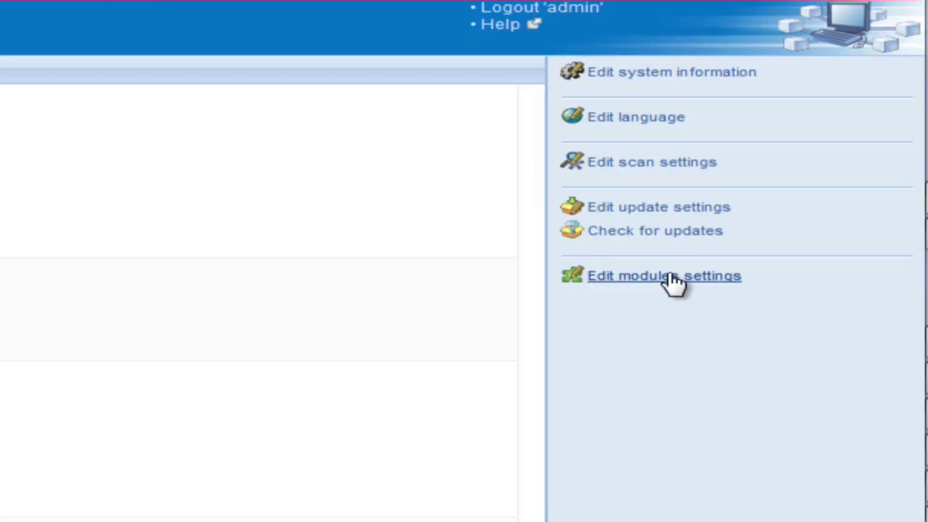
{"action": "left_click", "coordinate": [671, 277]}
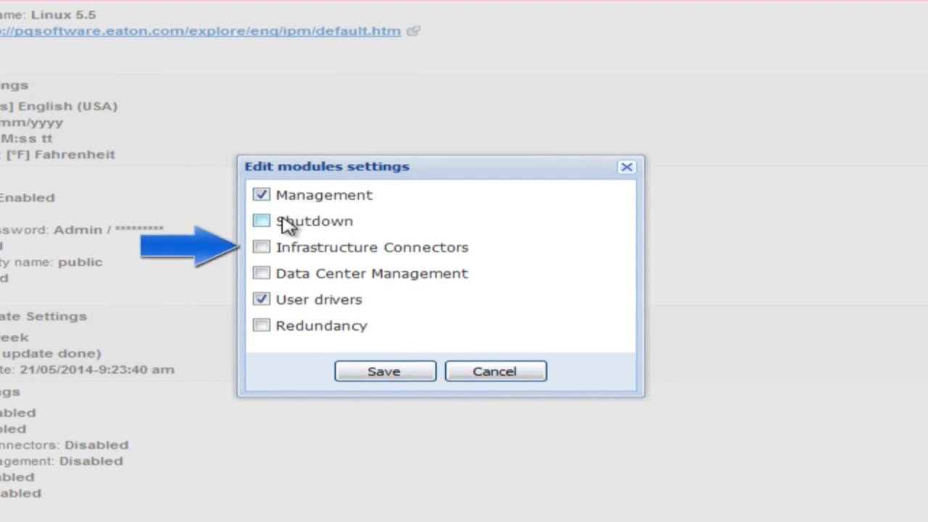
{"action": "left_click", "coordinate": [263, 246]}
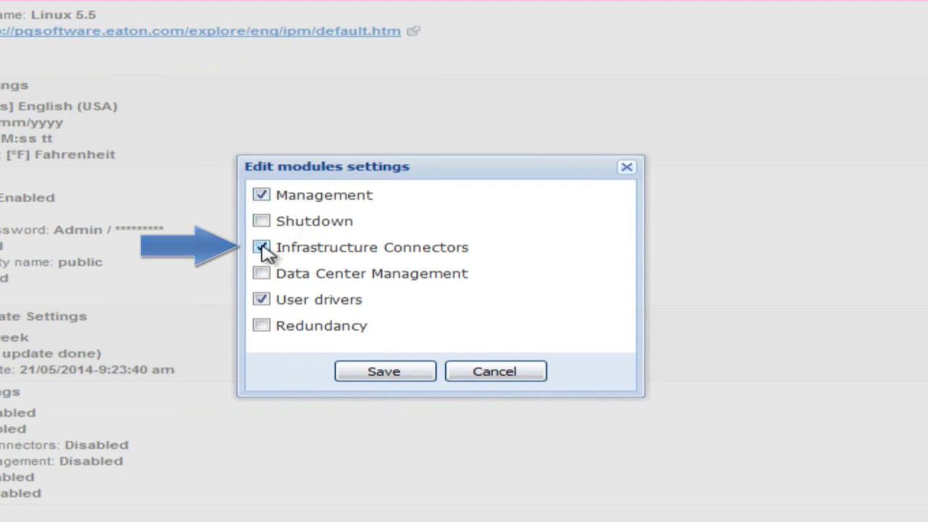
{"action": "left_click", "coordinate": [384, 372]}
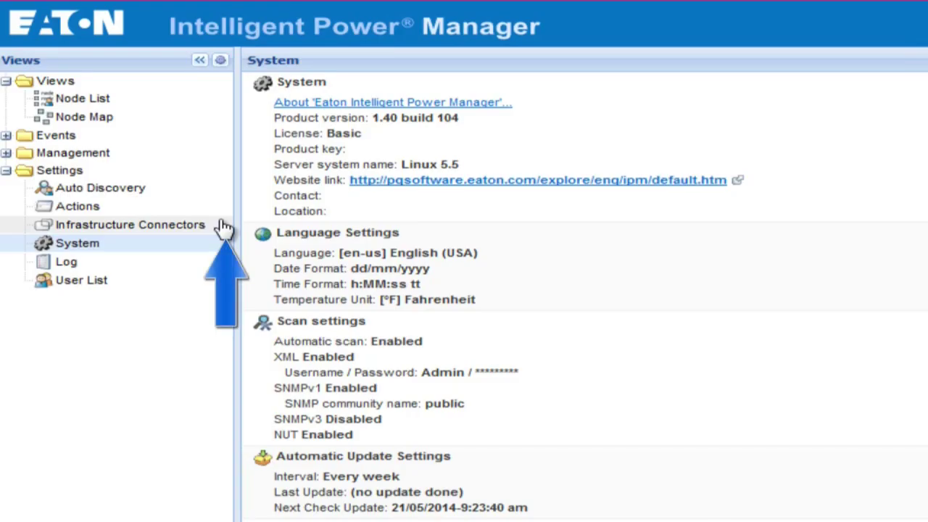
Step: Add a new infrastructure connector of type New VMware vCenter
{"action": "left_click", "coordinate": [224, 228]}
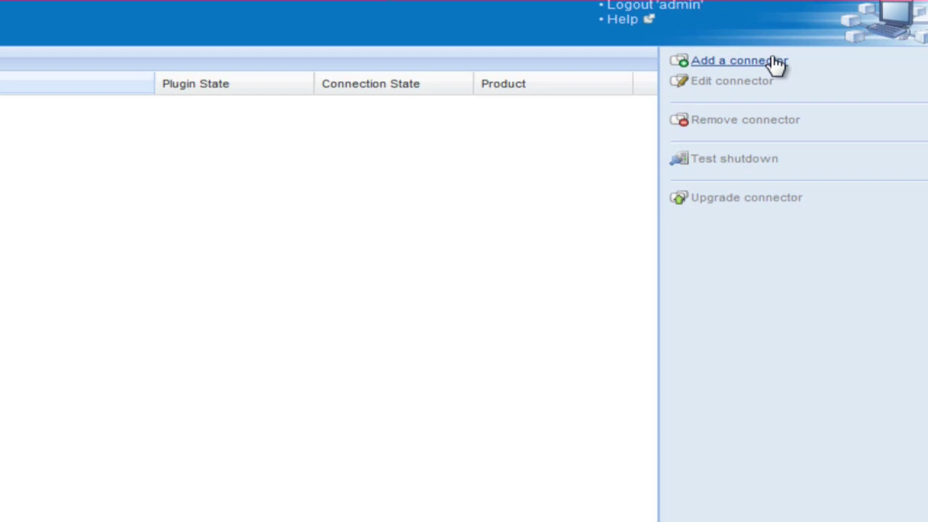
{"action": "left_click", "coordinate": [774, 62]}
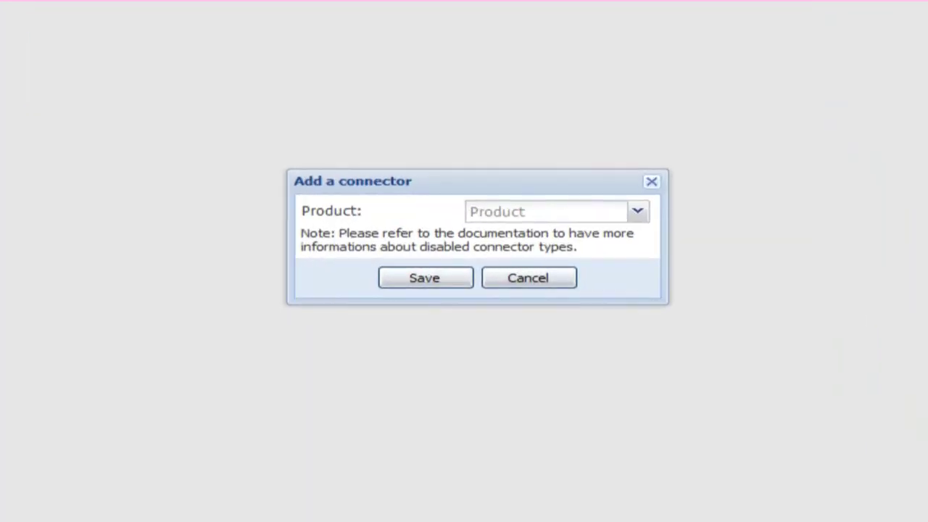
{"action": "left_click", "coordinate": [639, 189]}
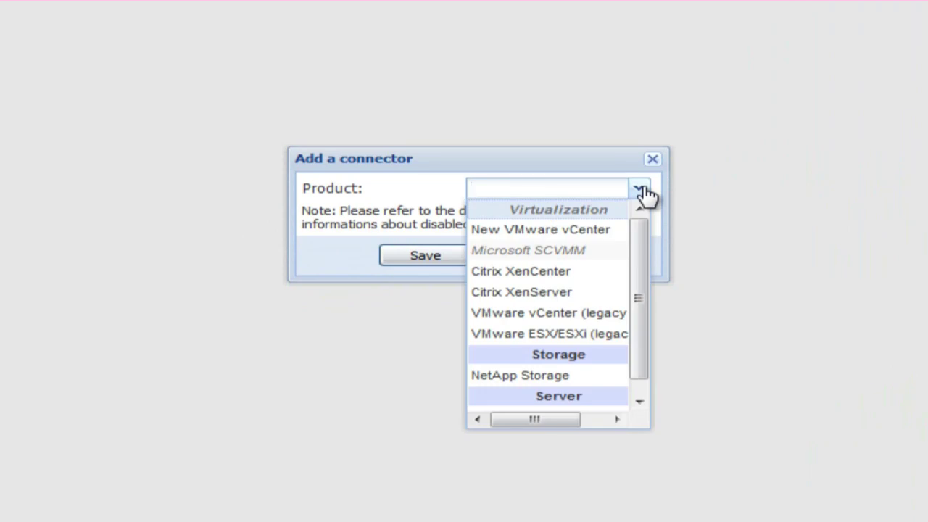
{"action": "left_click", "coordinate": [607, 232]}
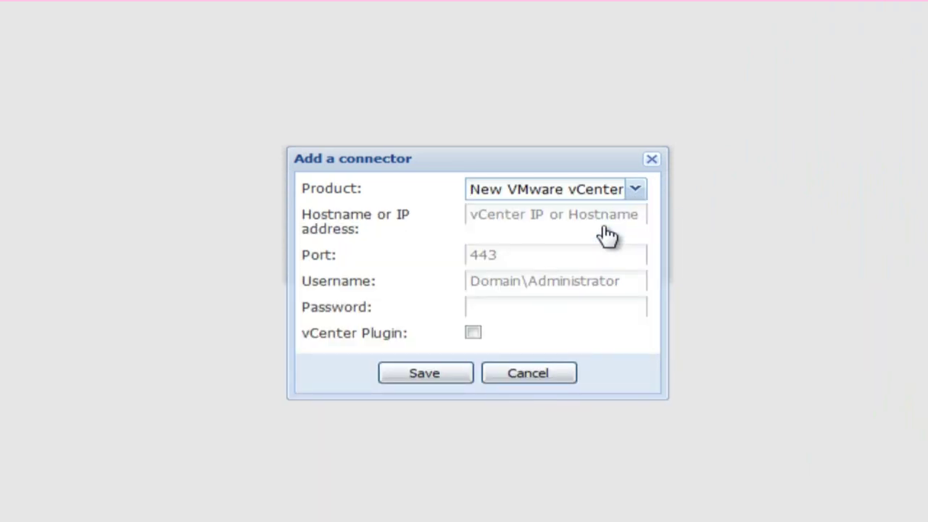
Step: Enter vCenter host 10.130.19.23, the login username and password, and enable vCenter Plugin
{"action": "left_click", "coordinate": [544, 215]}
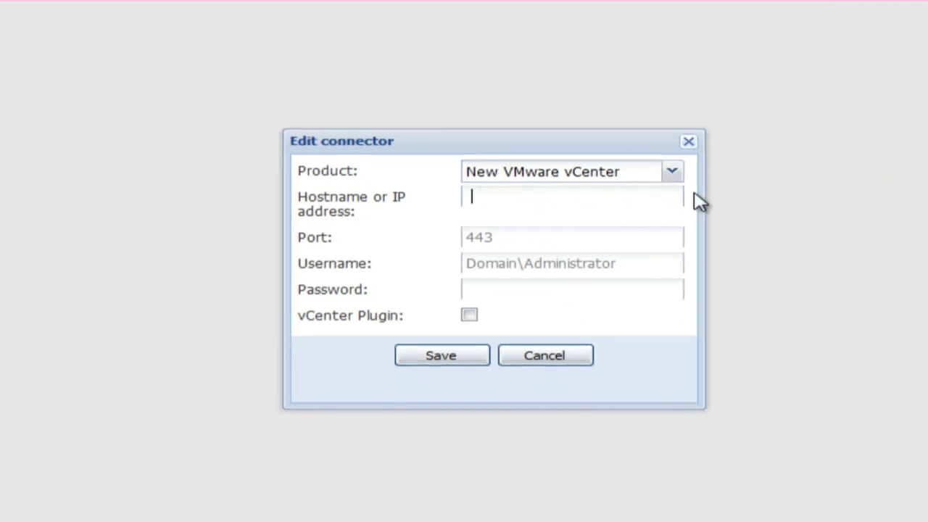
{"action": "type", "text": "10"}
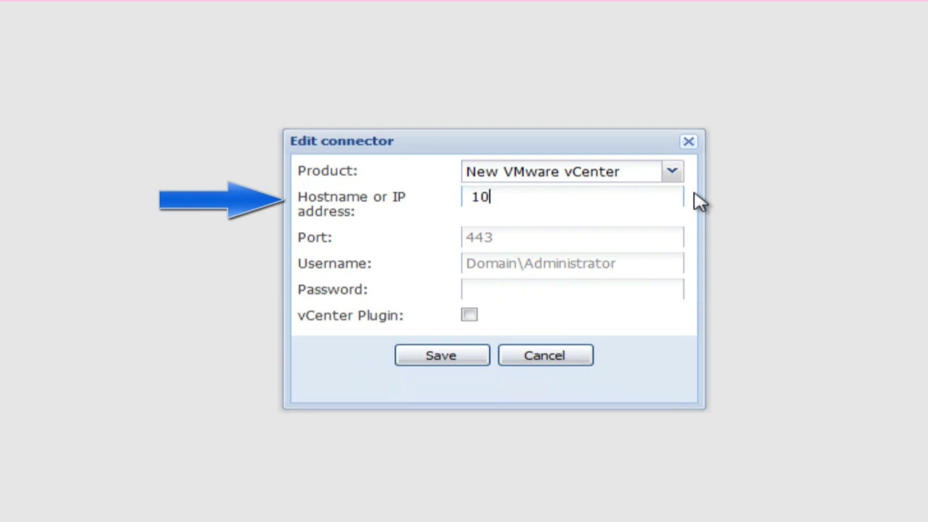
{"action": "type", "text": ".130.19.23"}
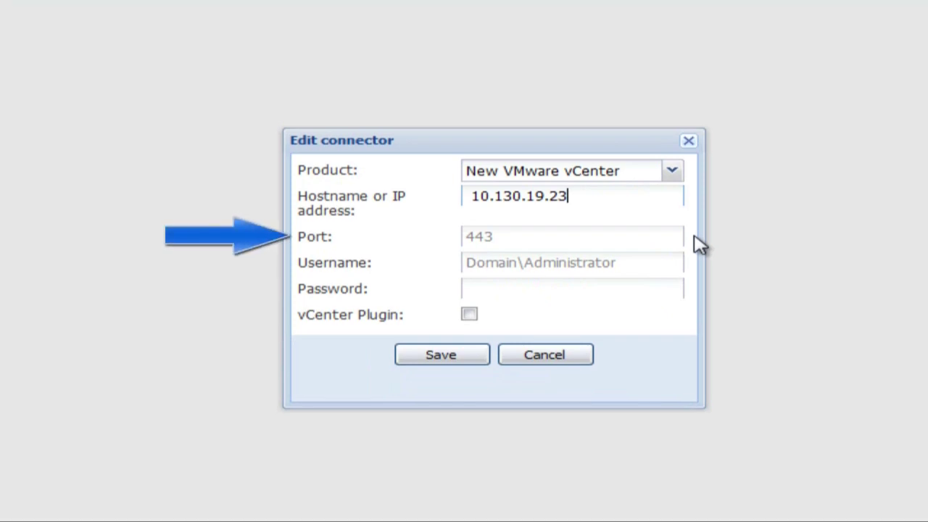
{"action": "left_click", "coordinate": [645, 262]}
{"action": "type", "text": "pq\\ipm"}
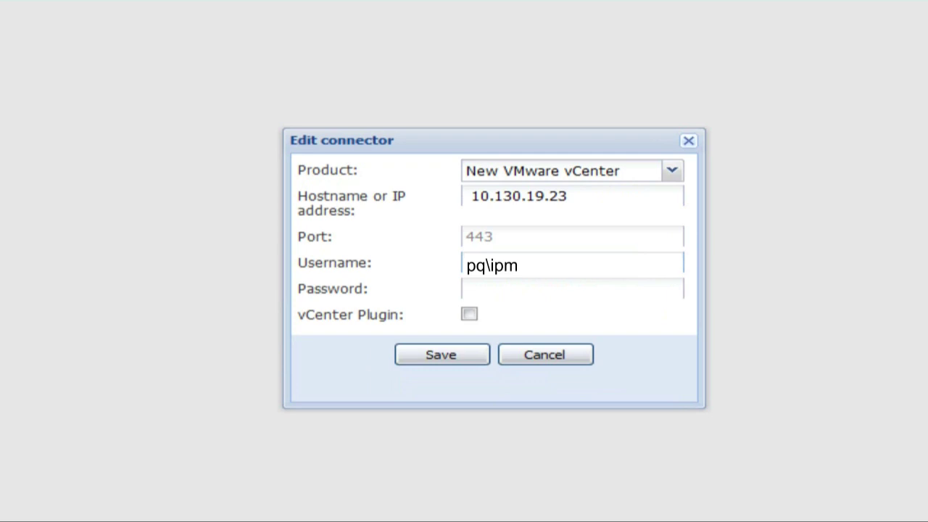
{"action": "left_click", "coordinate": [673, 286]}
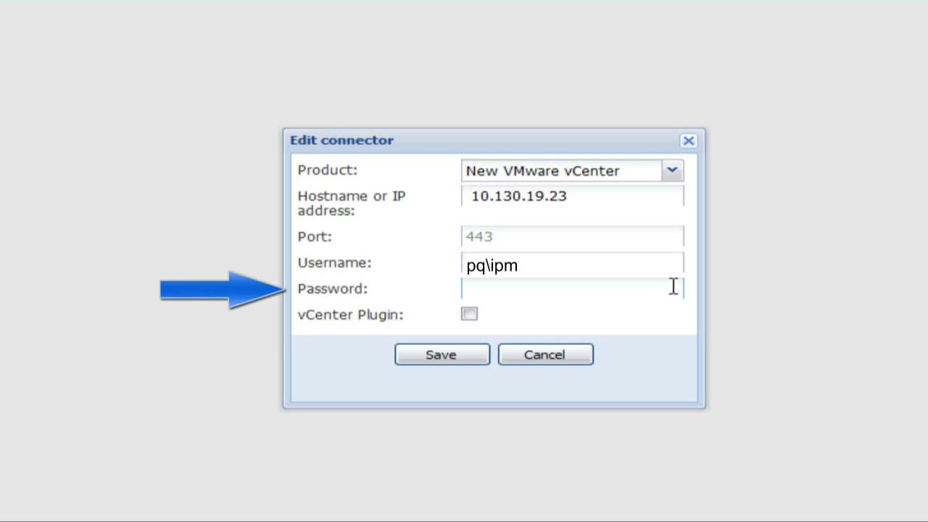
{"action": "type", "text": "**********"}
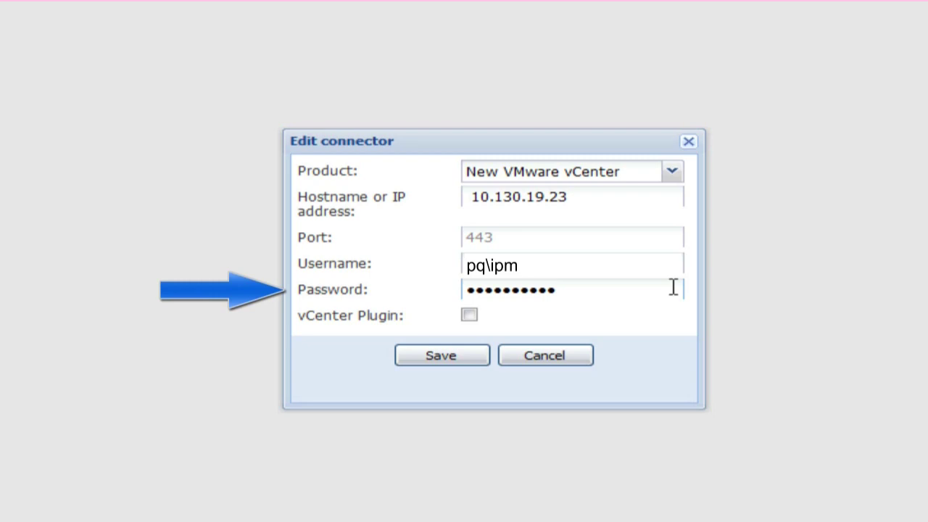
{"action": "left_click", "coordinate": [470, 317]}
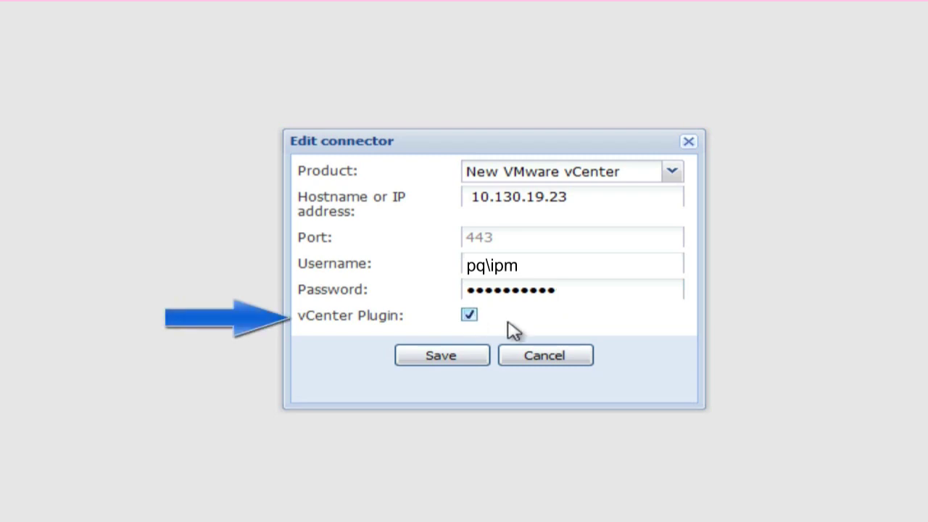
Step: Save the vCenter connector and ignore the untrusted certificate warning
{"action": "left_click", "coordinate": [425, 367]}
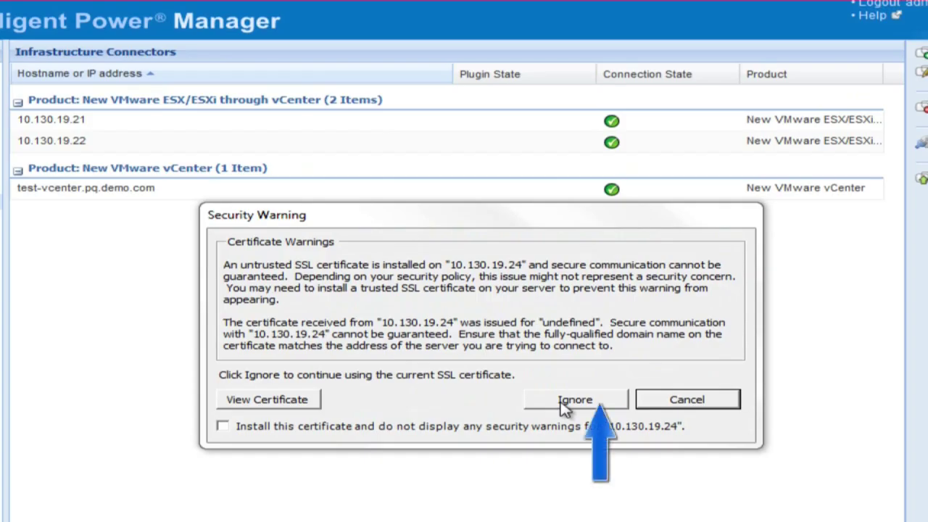
{"action": "left_click", "coordinate": [564, 407]}
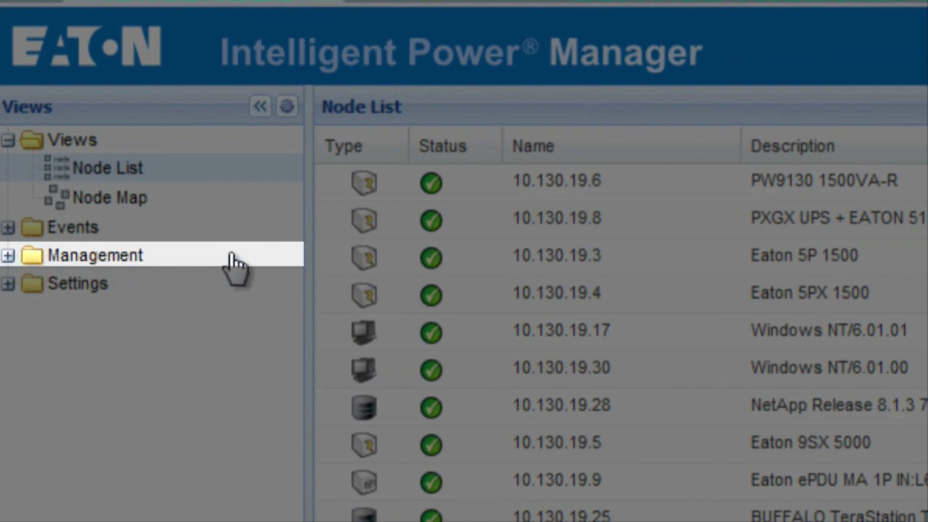
Step: Open Shutdown Settings Configuration for ESXi node 10.130.19.22 from Management > Nodes Settings
{"action": "left_click", "coordinate": [229, 260]}
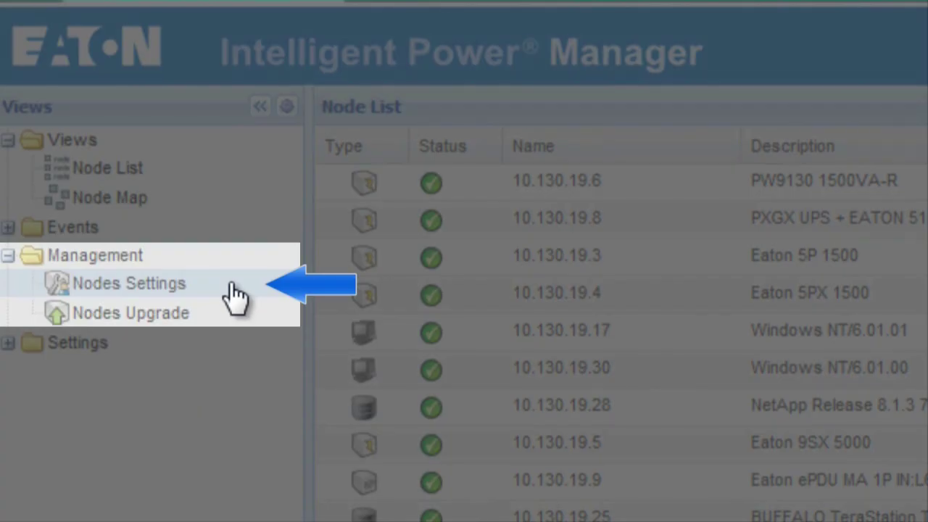
{"action": "left_click", "coordinate": [230, 287]}
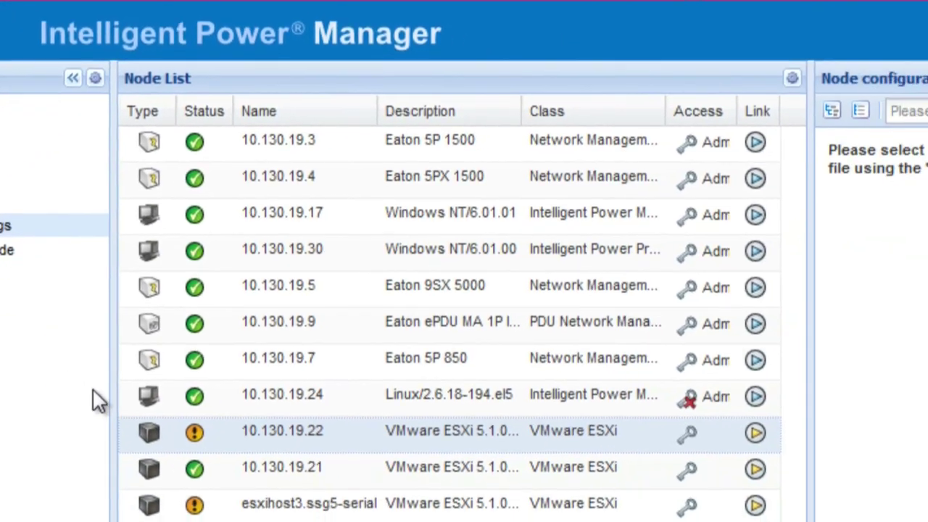
{"action": "left_click", "coordinate": [320, 436]}
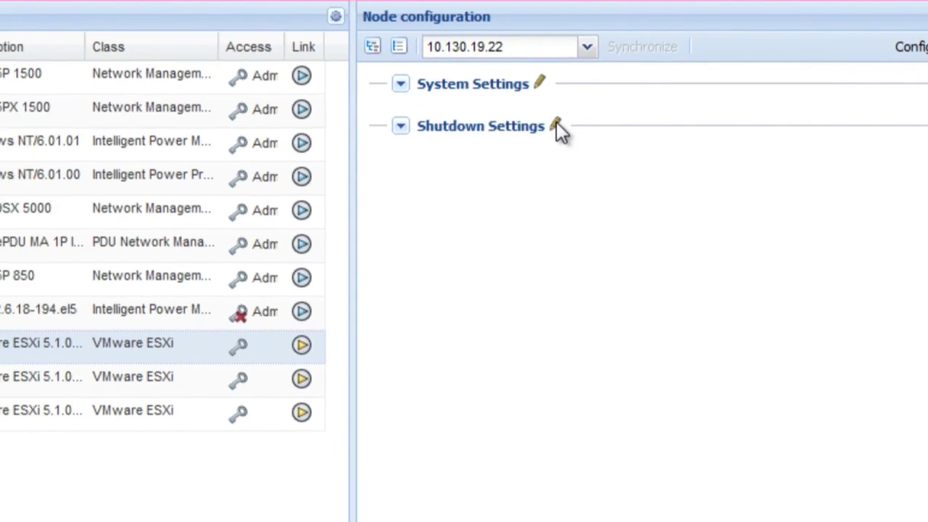
{"action": "left_click", "coordinate": [479, 187]}
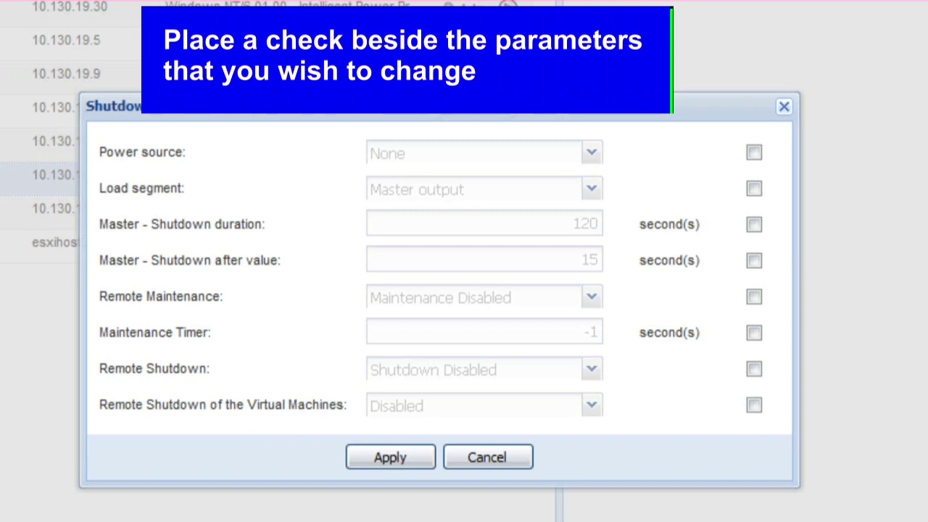
Step: Apply power source 10.130.19.7, Maintenance Enabled, and a 15-second maintenance timer to 10.130.19.22
{"action": "left_click", "coordinate": [754, 153]}
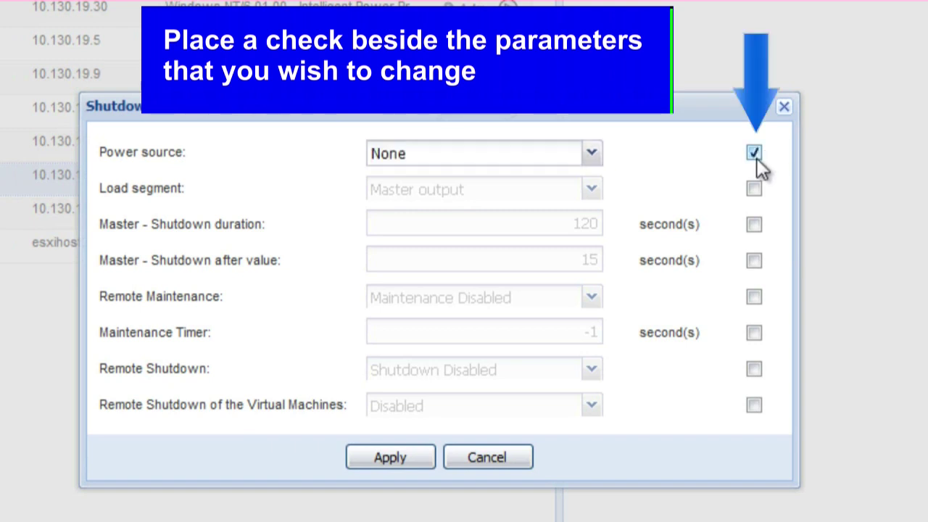
{"action": "left_click", "coordinate": [592, 157]}
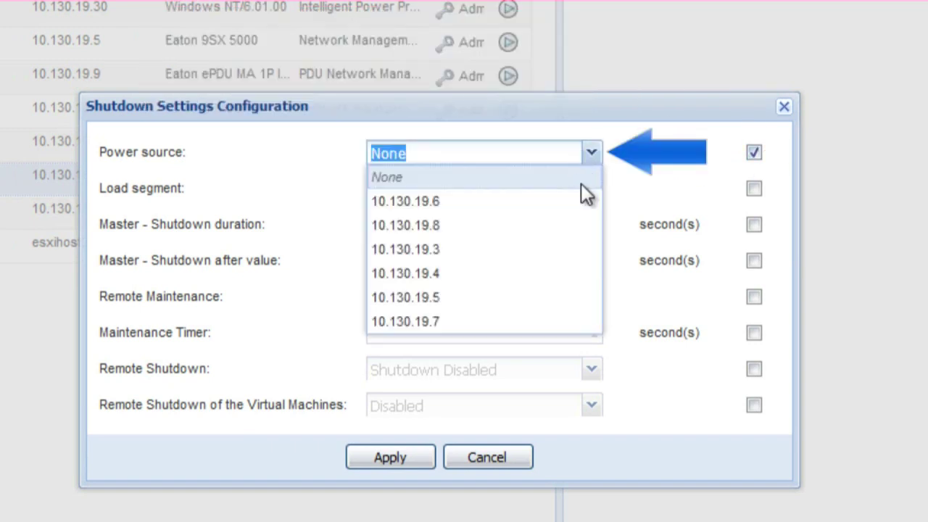
{"action": "left_click", "coordinate": [560, 321]}
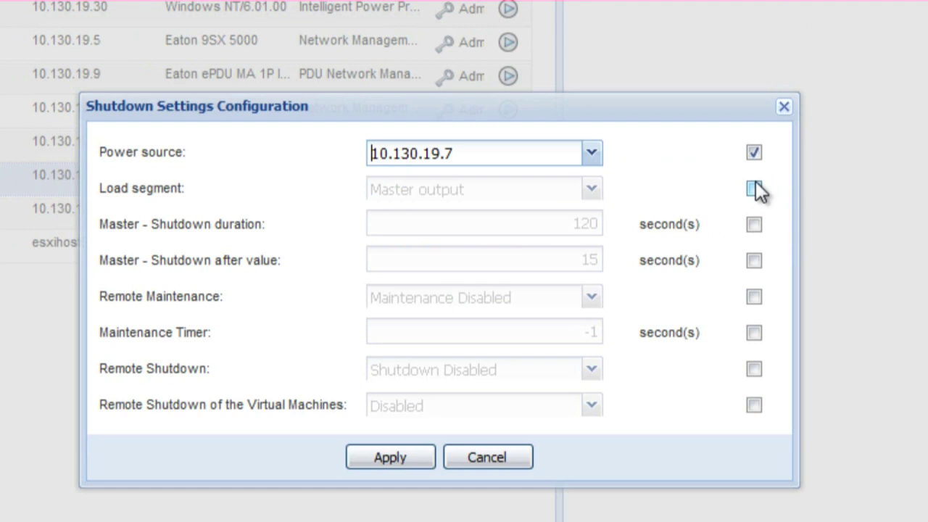
{"action": "left_click", "coordinate": [753, 296]}
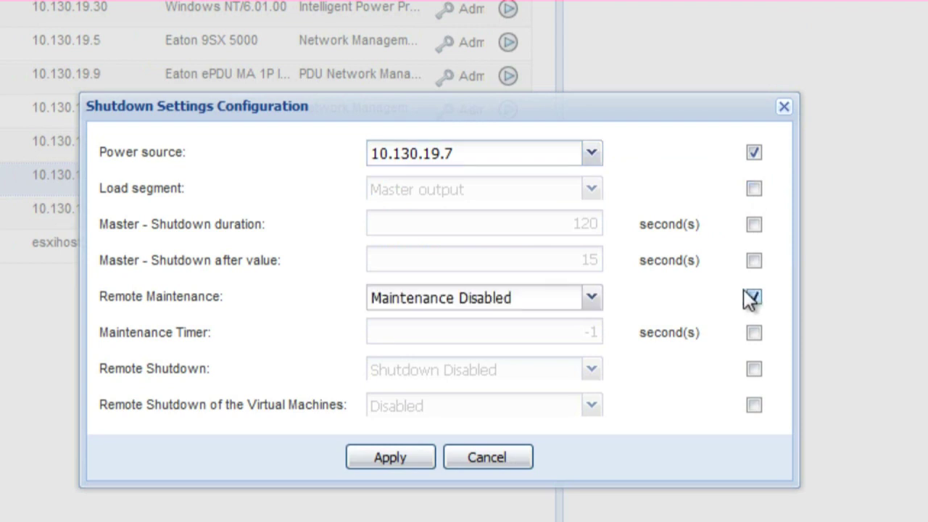
{"action": "left_click", "coordinate": [590, 300]}
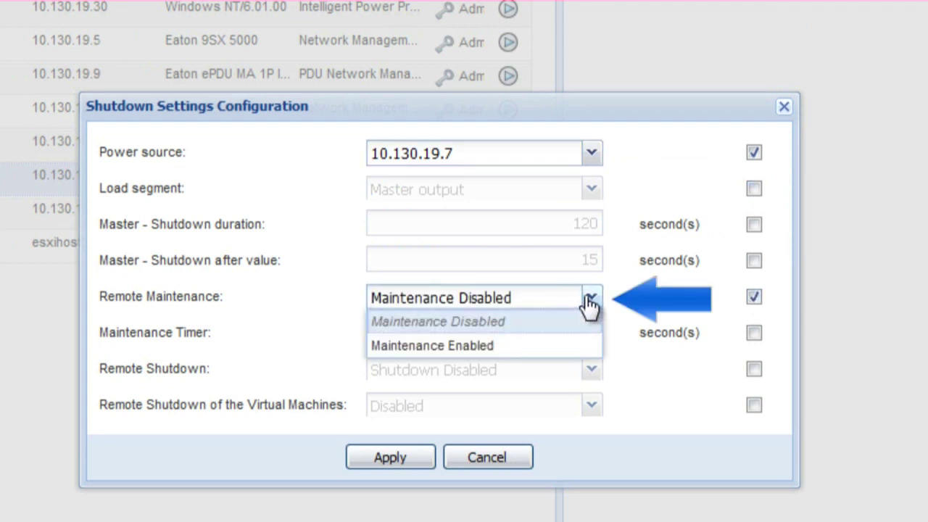
{"action": "left_click", "coordinate": [565, 350]}
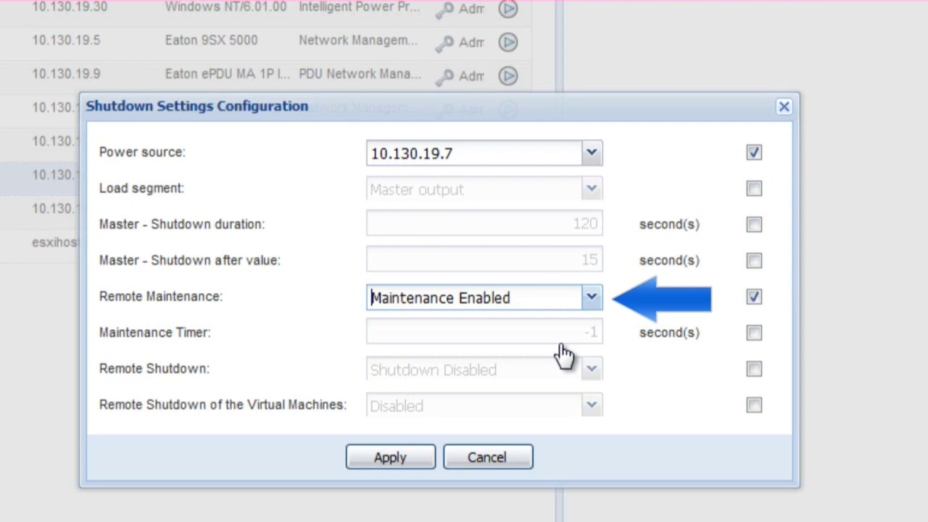
{"action": "left_click", "coordinate": [755, 331]}
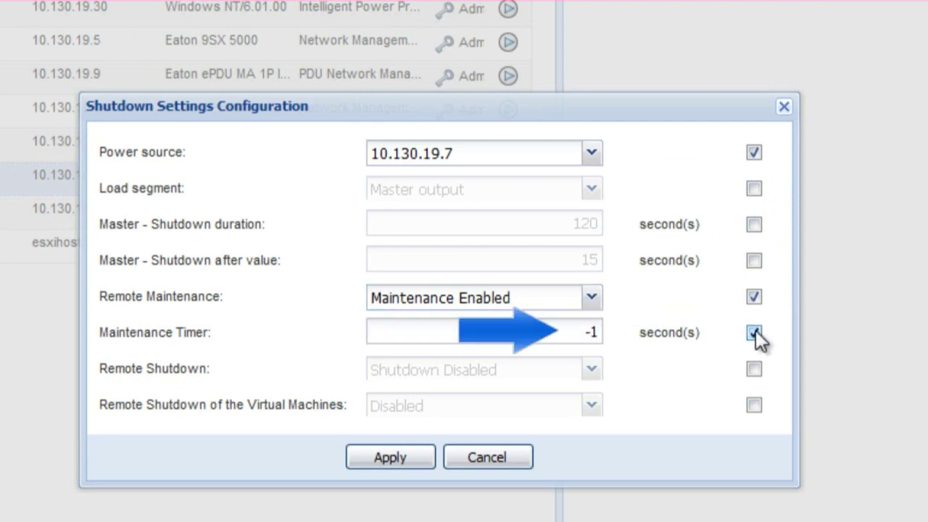
{"action": "double_click", "coordinate": [600, 332]}
{"action": "type", "text": "15"}
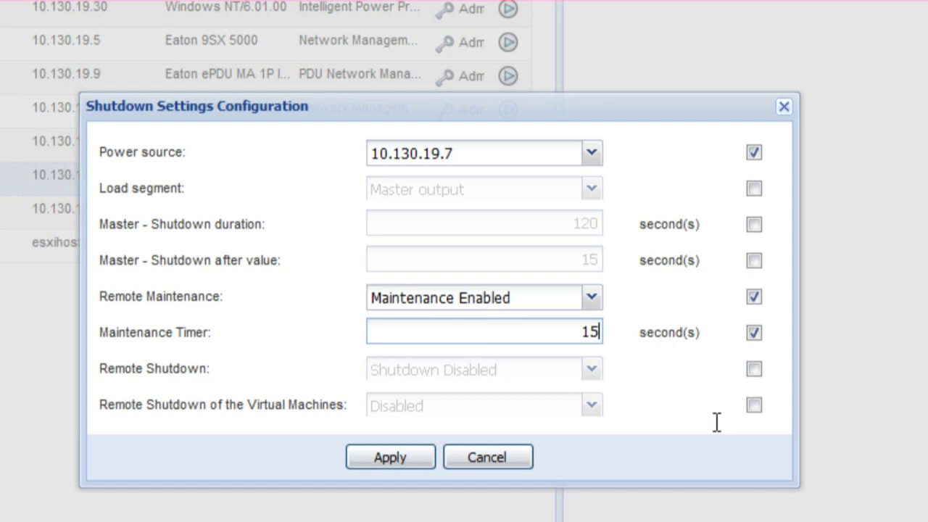
{"action": "left_click", "coordinate": [391, 458]}
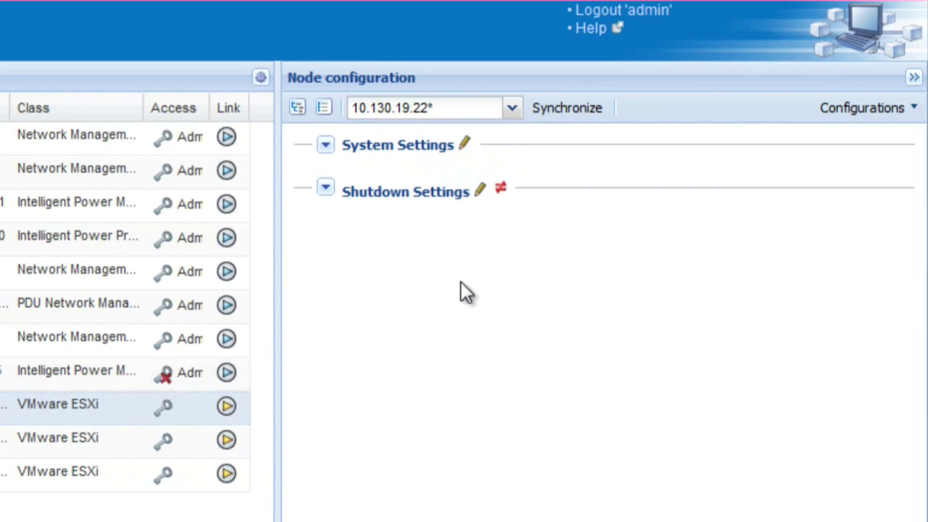
Step: Rename the modified node configuration to MAINT5PX and save it
{"action": "left_click", "coordinate": [907, 109]}
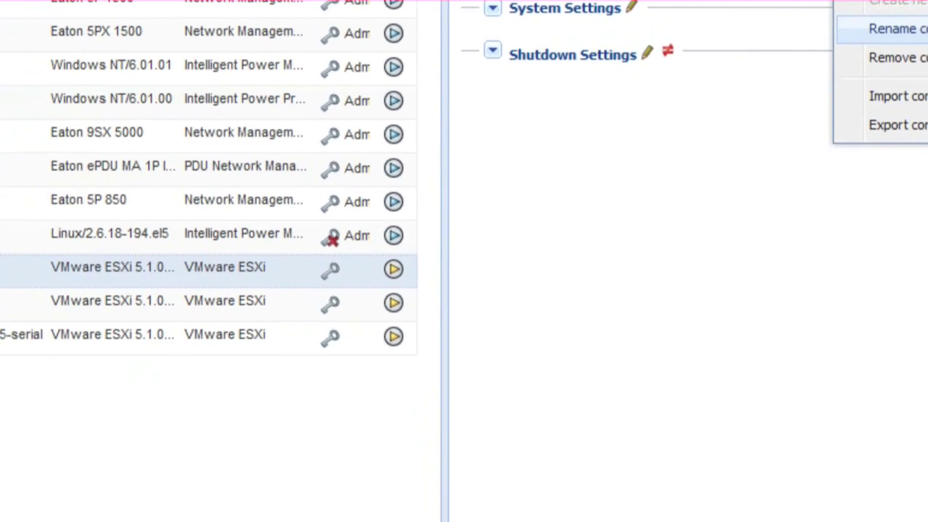
{"action": "left_click", "coordinate": [801, 170]}
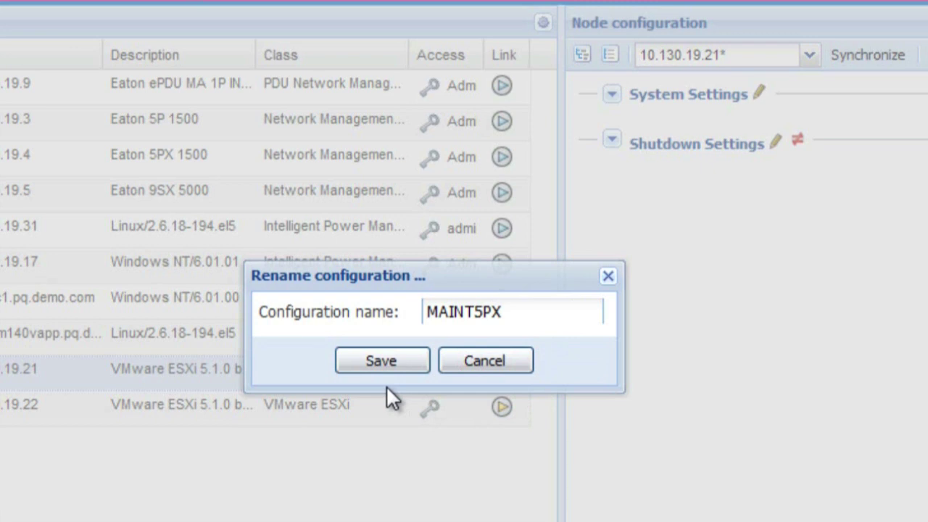
{"action": "left_click", "coordinate": [375, 360]}
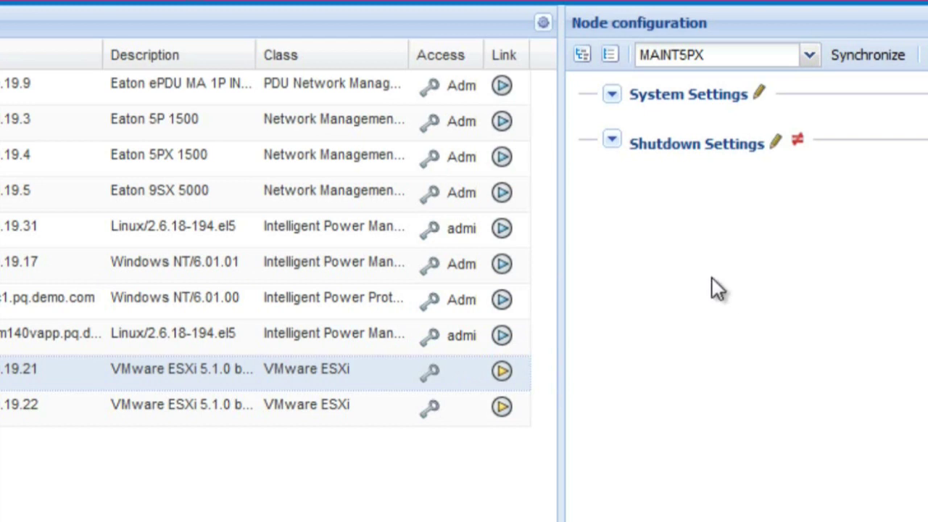
Step: Synchronize the MAINT5PX configuration to the node, confirming and dismissing the launch notice
{"action": "left_click", "coordinate": [861, 52]}
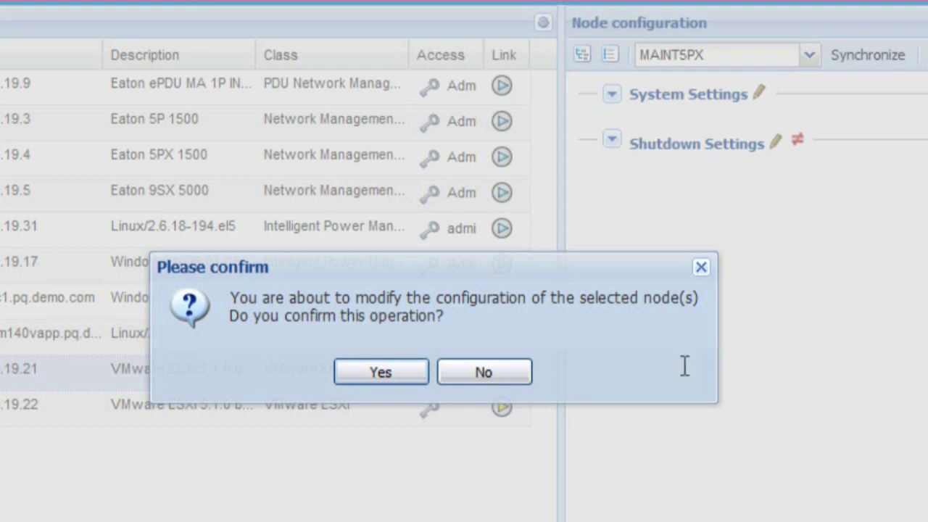
{"action": "left_click", "coordinate": [380, 373]}
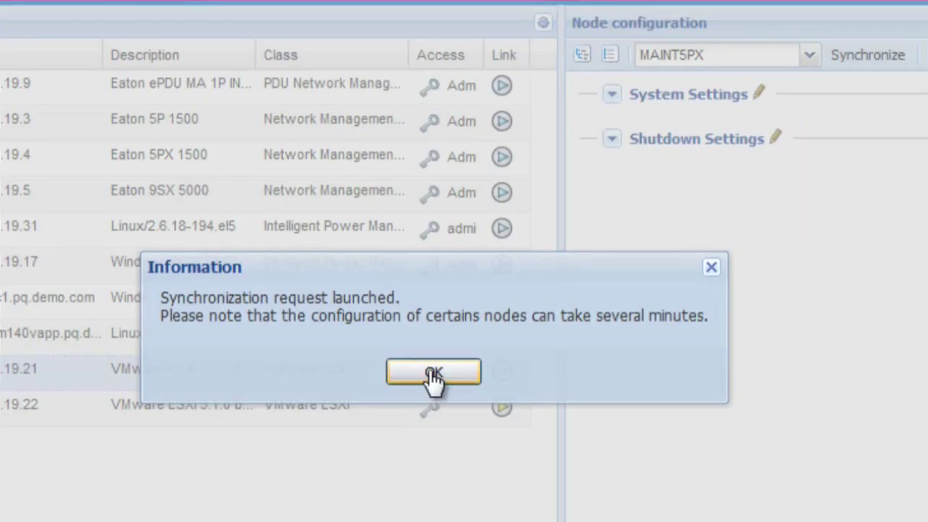
{"action": "left_click", "coordinate": [433, 373]}
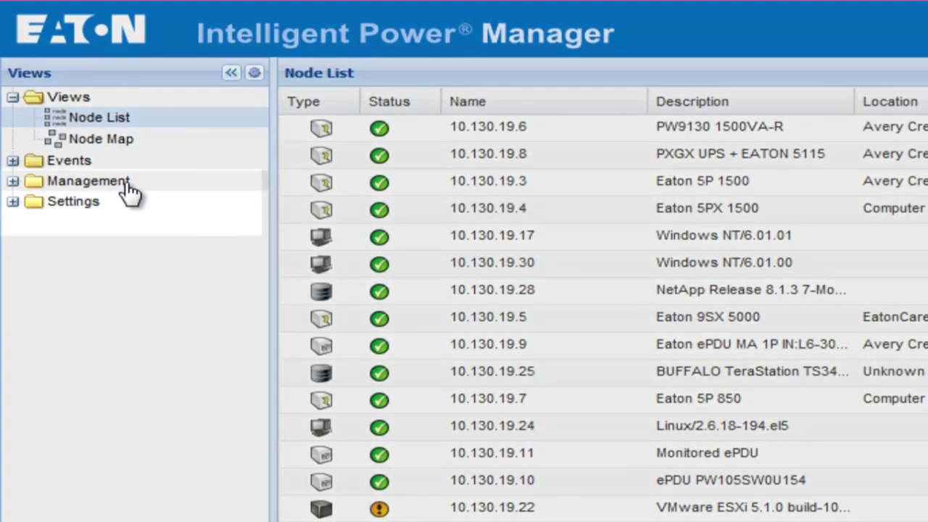
Step: Open the ESXi host's Shutdown Settings editor from Management > Nodes Settings
{"action": "left_click", "coordinate": [128, 186]}
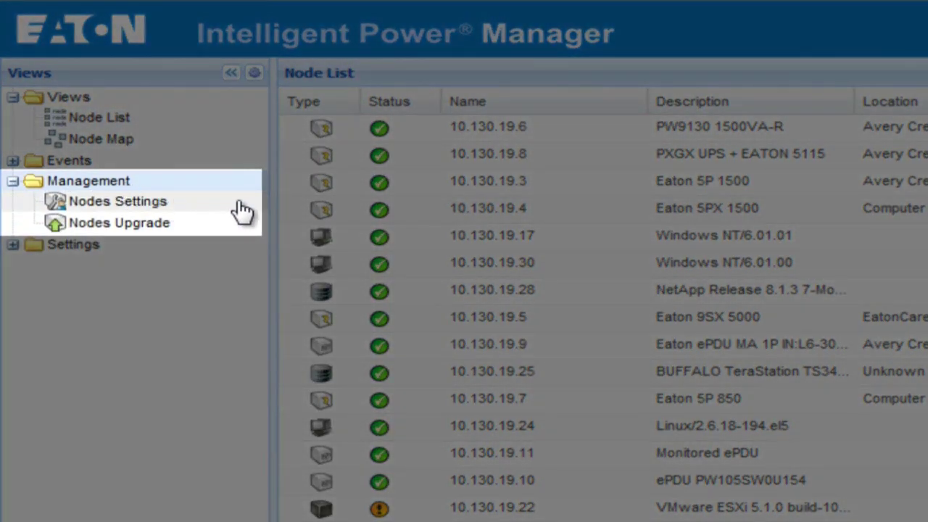
{"action": "left_click", "coordinate": [241, 210]}
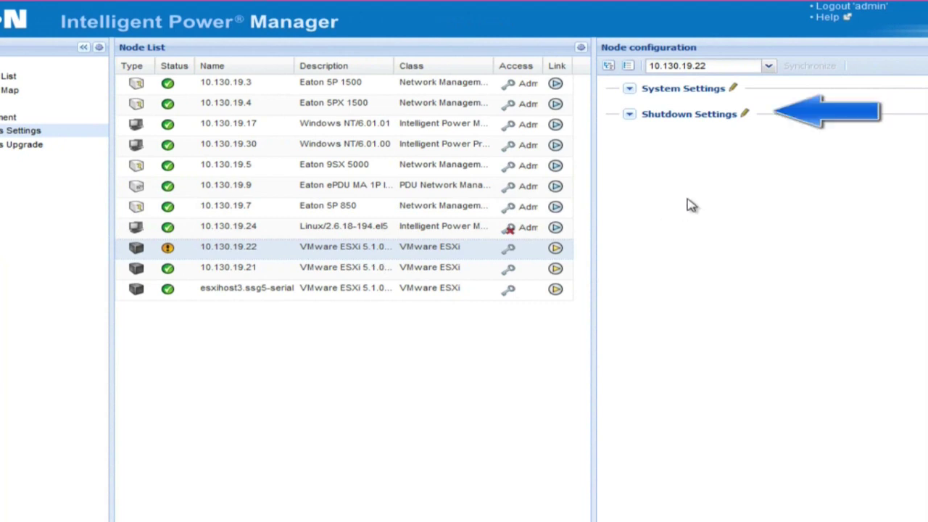
{"action": "left_click", "coordinate": [745, 115]}
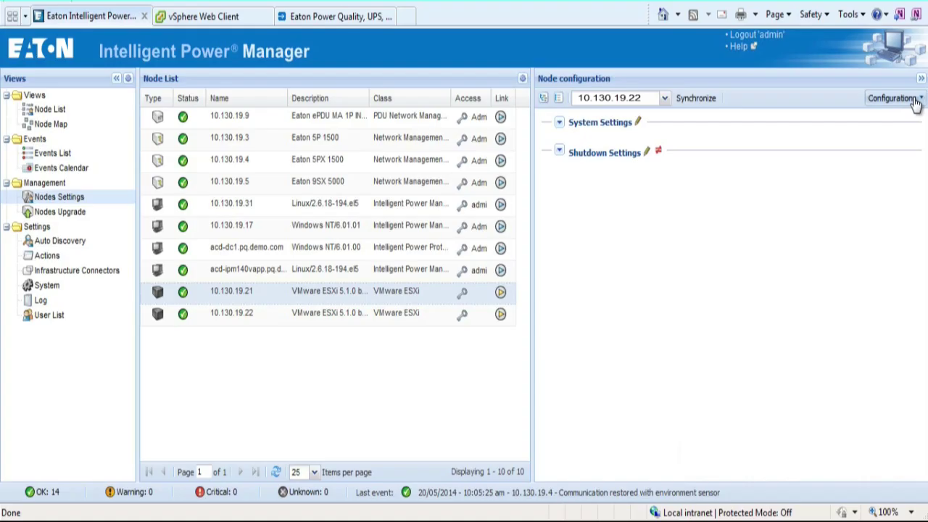
Step: Rename the node configuration to ESXI SHUTDOWN
{"action": "left_click", "coordinate": [916, 102]}
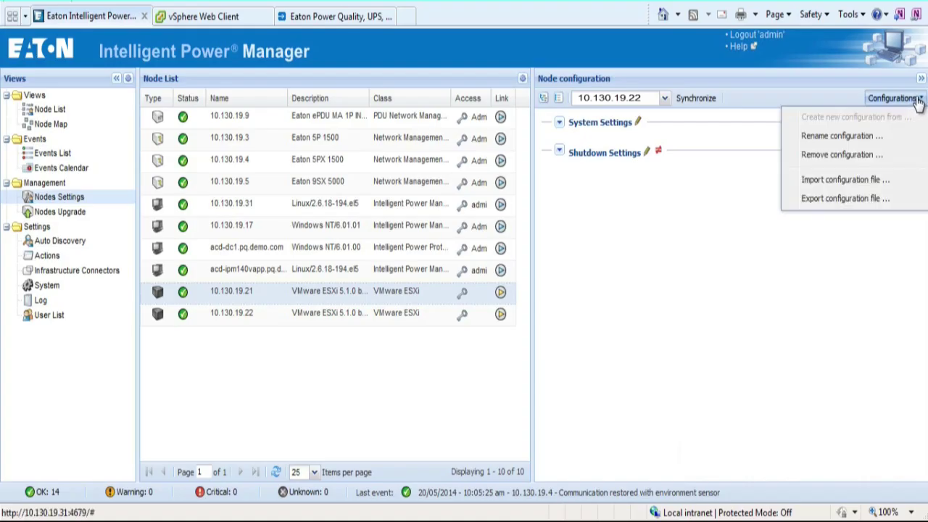
{"action": "left_click", "coordinate": [823, 137]}
{"action": "key", "text": "ctrl+a"}
{"action": "type", "text": "ESXI SHUTDOWN"}
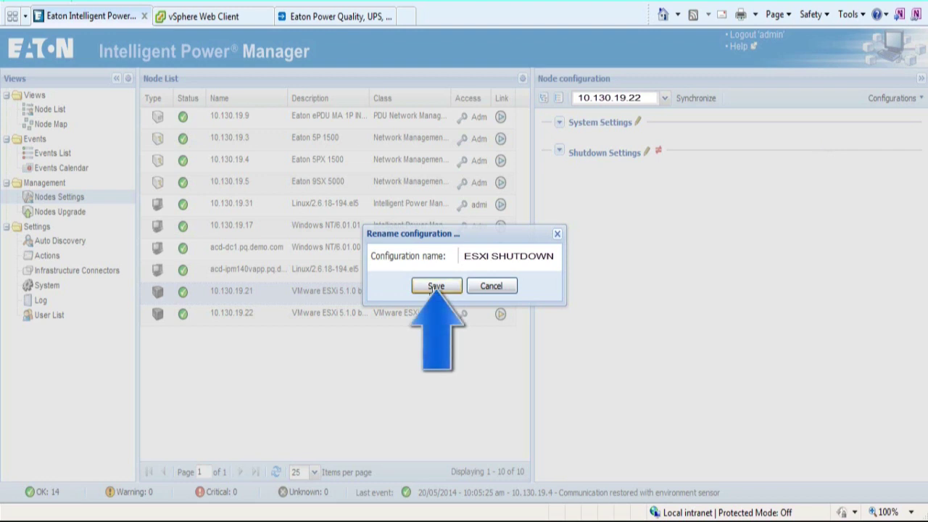
{"action": "left_click", "coordinate": [435, 286]}
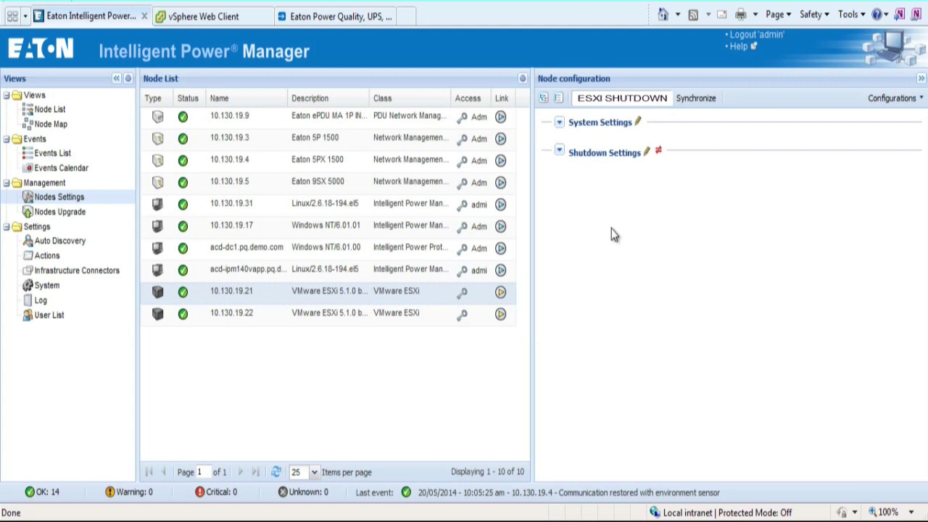
Step: Synchronize ESXI SHUTDOWN to the node, confirming and acknowledging the launch notice
{"action": "left_click", "coordinate": [694, 100]}
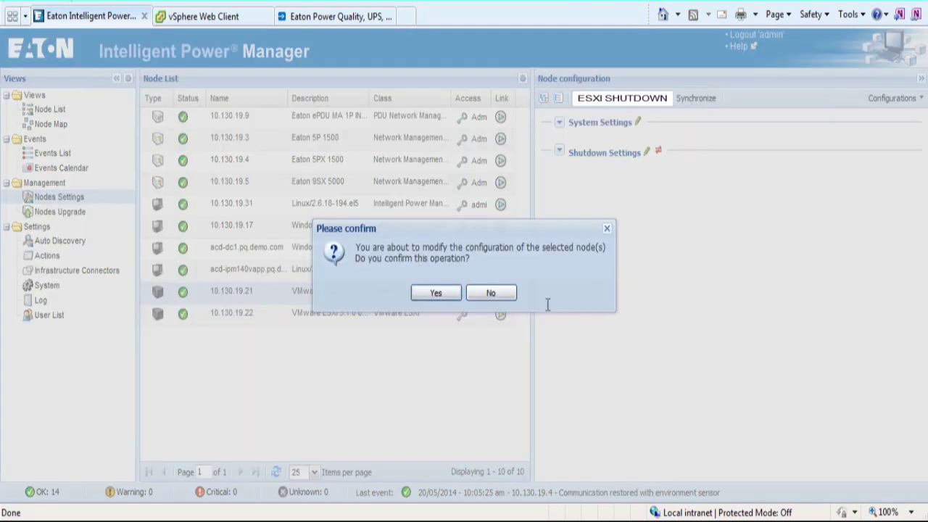
{"action": "left_click", "coordinate": [435, 294]}
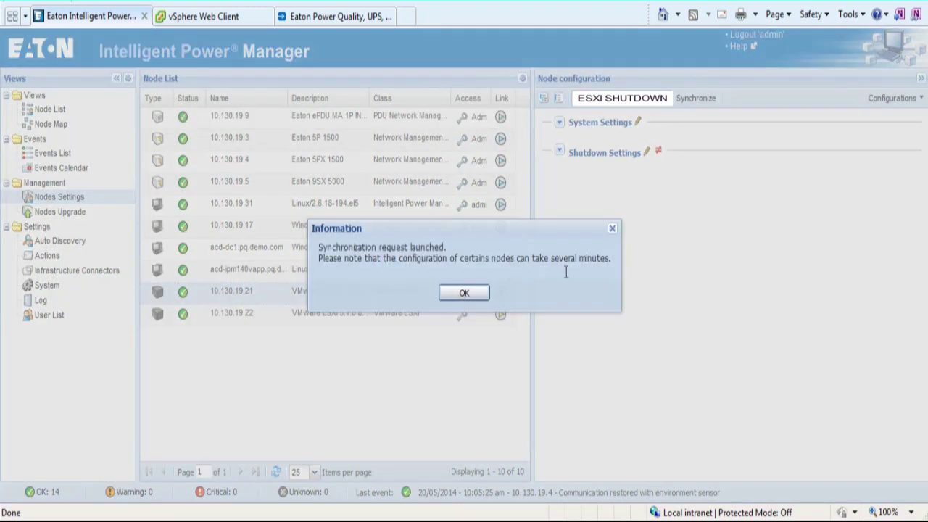
{"action": "left_click", "coordinate": [464, 294]}
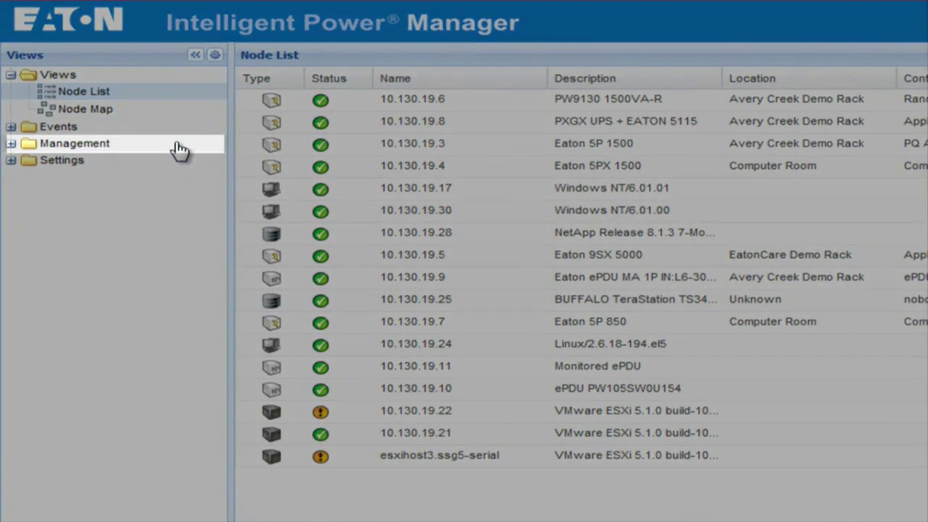
Step: Edit 10.130.19.20's shutdown settings and set the power source to 10.130.19.7
{"action": "left_click", "coordinate": [181, 149]}
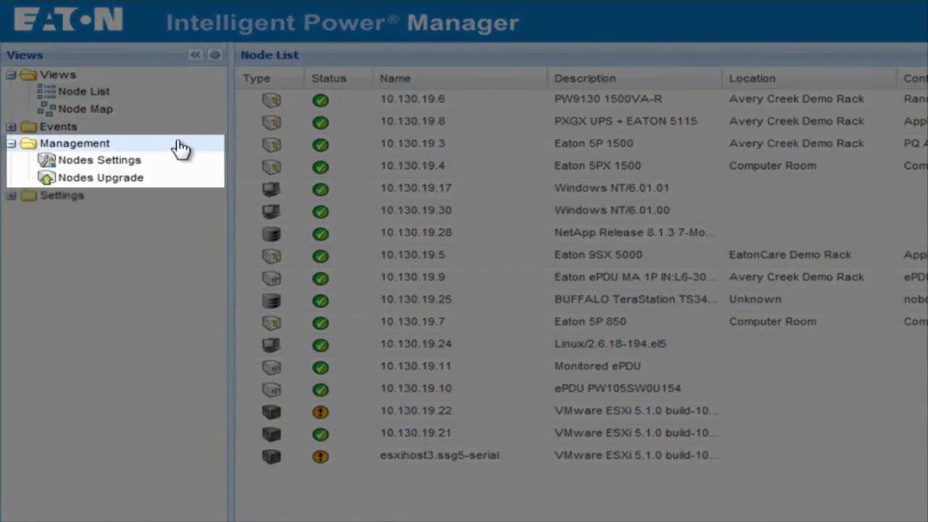
{"action": "left_click", "coordinate": [178, 161]}
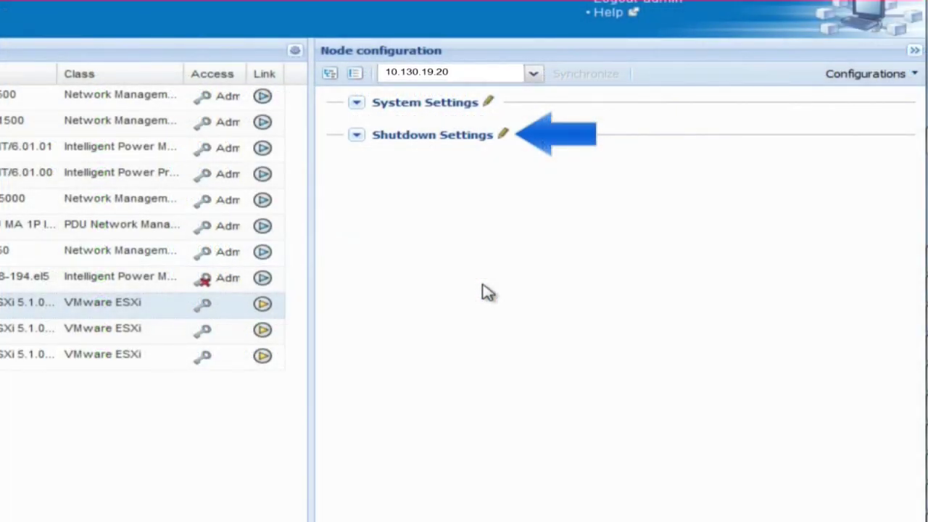
{"action": "left_click", "coordinate": [502, 135]}
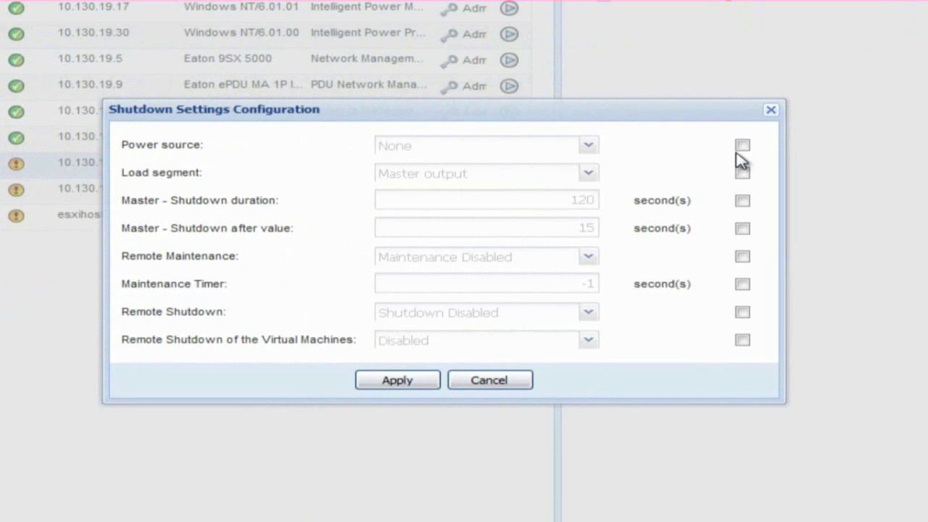
{"action": "left_click", "coordinate": [741, 147]}
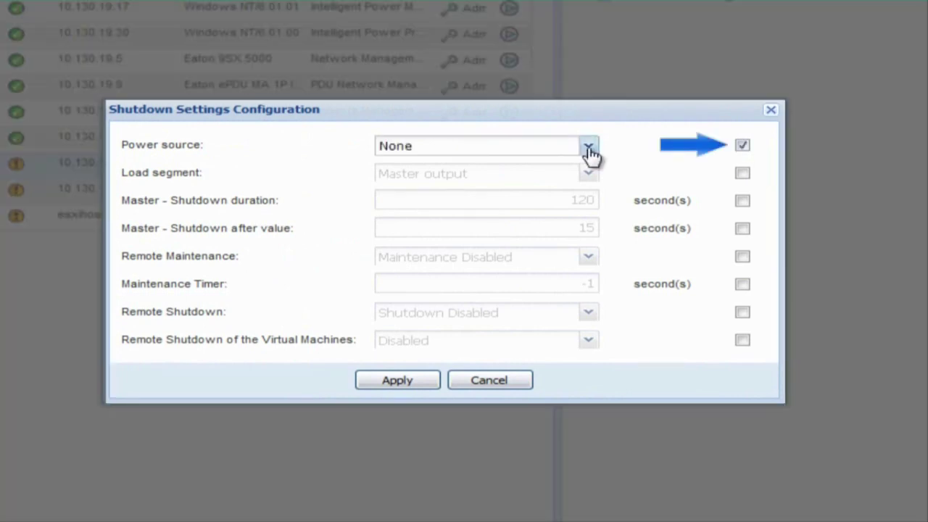
{"action": "left_click", "coordinate": [589, 150]}
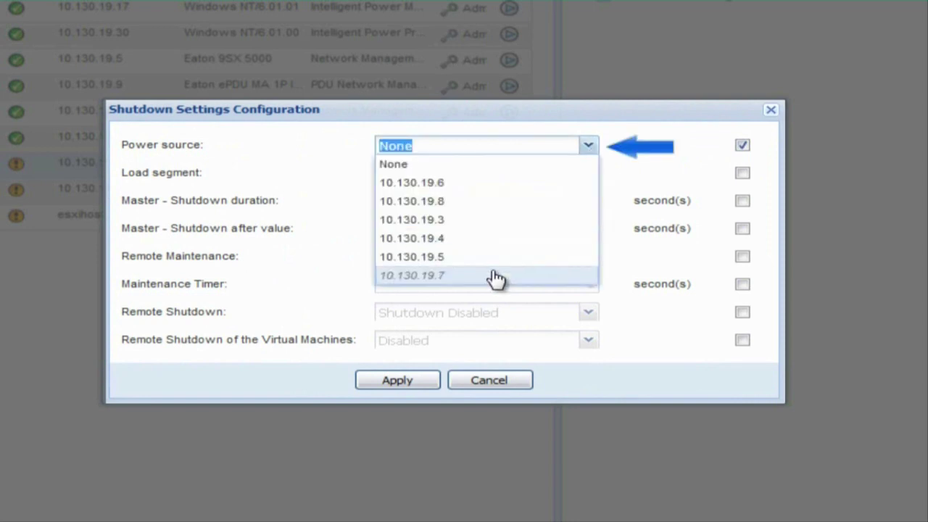
{"action": "left_click", "coordinate": [495, 276]}
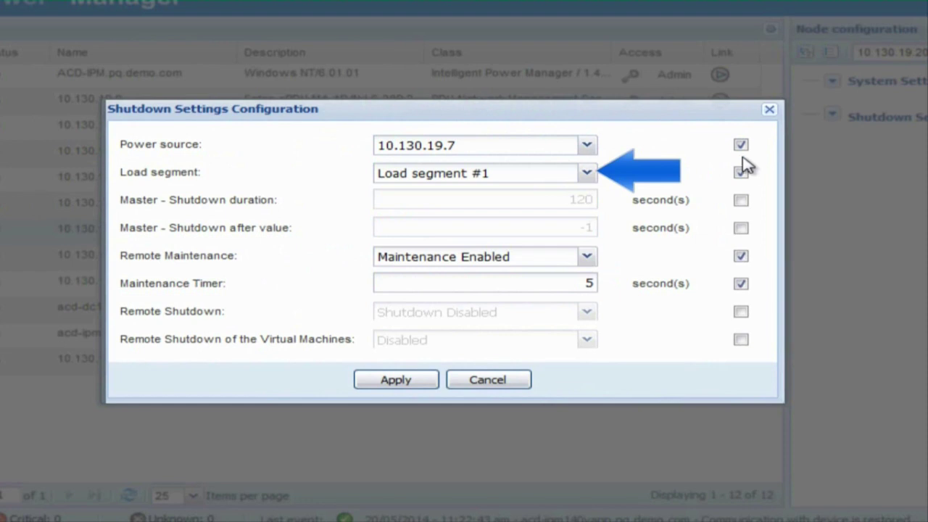
Step: Enable shutdown duration, set shutdown-after to 240 seconds and maintenance timer to 120
{"action": "left_click", "coordinate": [740, 200]}
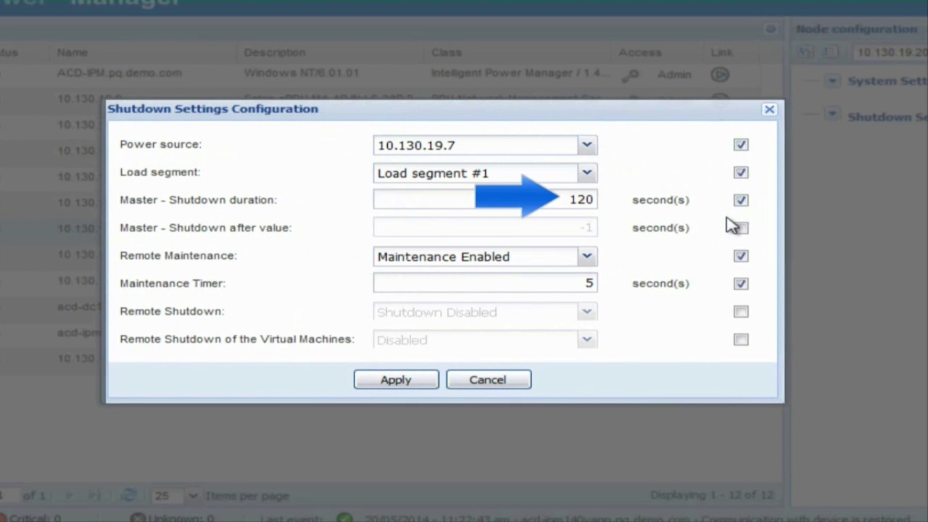
{"action": "left_click", "coordinate": [739, 228]}
{"action": "left_click_drag", "start_coordinate": [582, 227], "coordinate": [618, 236]}
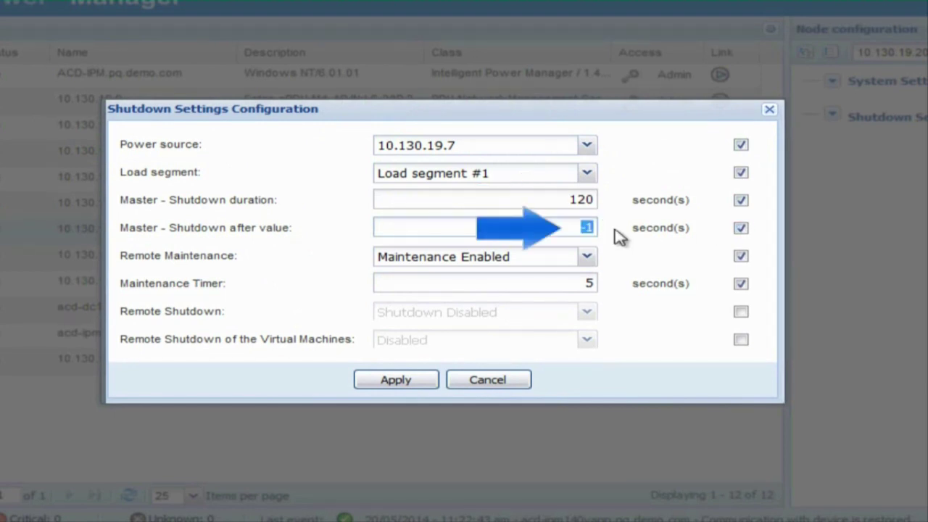
{"action": "type", "text": "240"}
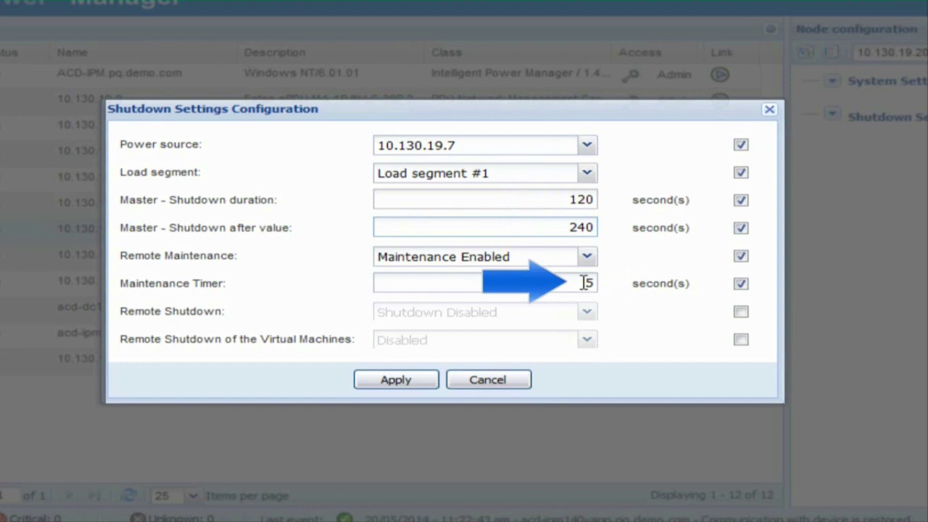
{"action": "left_click_drag", "start_coordinate": [586, 283], "coordinate": [620, 290]}
{"action": "type", "text": "120"}
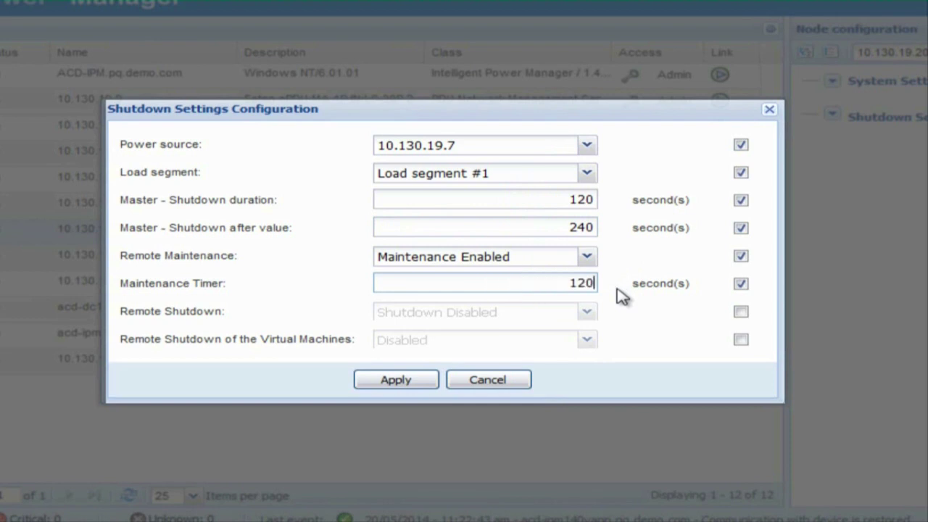
Step: Set Remote Shutdown to Shutdown Enabled and Virtual Machines to Enabled for 10.130.19.20, then apply
{"action": "left_click", "coordinate": [740, 313]}
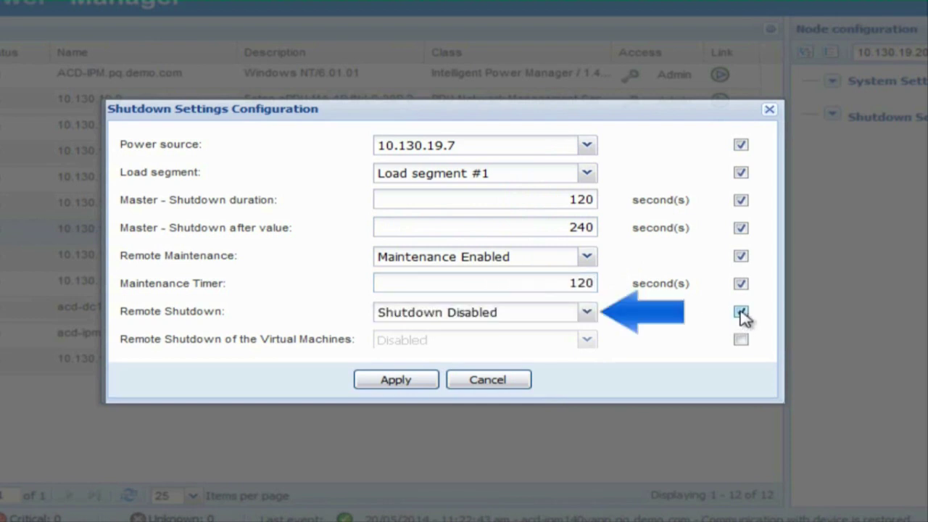
{"action": "left_click", "coordinate": [587, 314]}
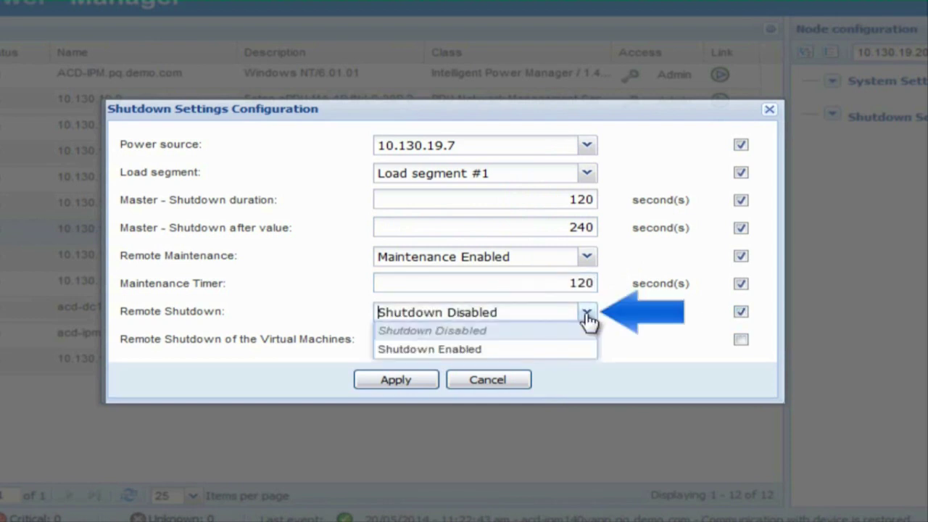
{"action": "left_click", "coordinate": [543, 351]}
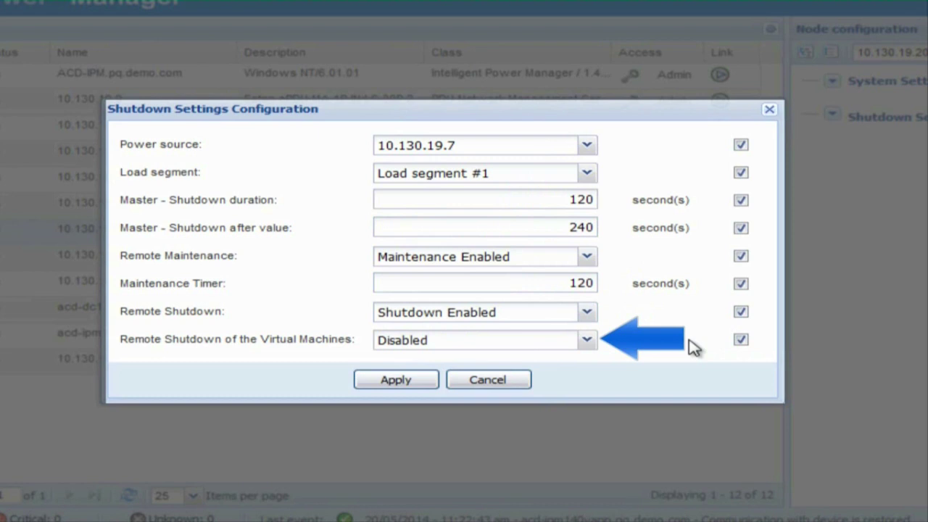
{"action": "left_click", "coordinate": [587, 340]}
{"action": "left_click", "coordinate": [507, 377]}
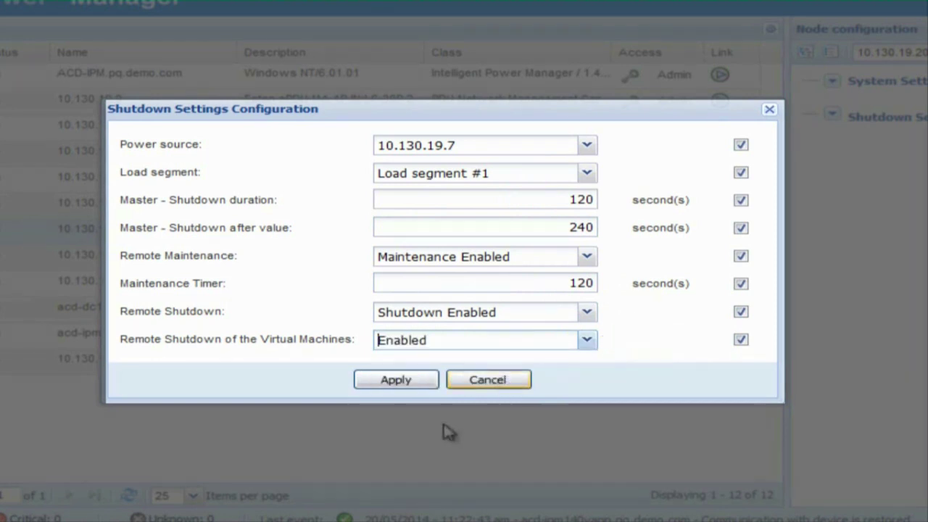
{"action": "left_click", "coordinate": [390, 382]}
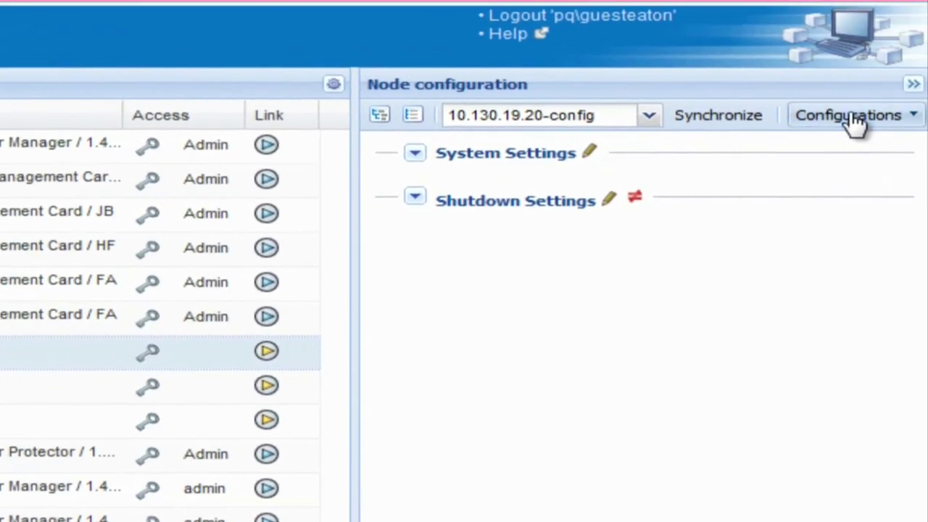
Step: Rename the 10.130.19.20-config configuration to 'MAIN/SHUTDOWN' and save it
{"action": "left_click", "coordinate": [927, 55]}
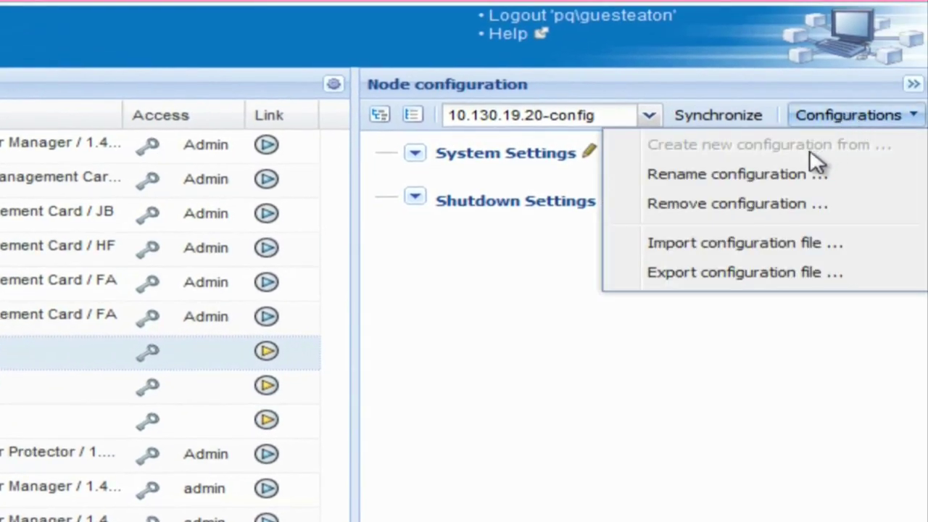
{"action": "left_click", "coordinate": [748, 176]}
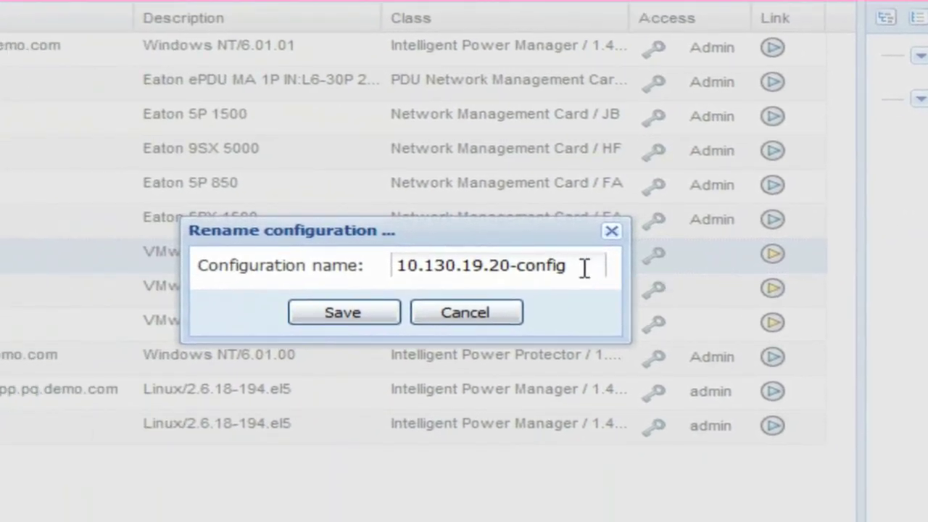
{"action": "left_click_drag", "start_coordinate": [574, 265], "coordinate": [391, 270]}
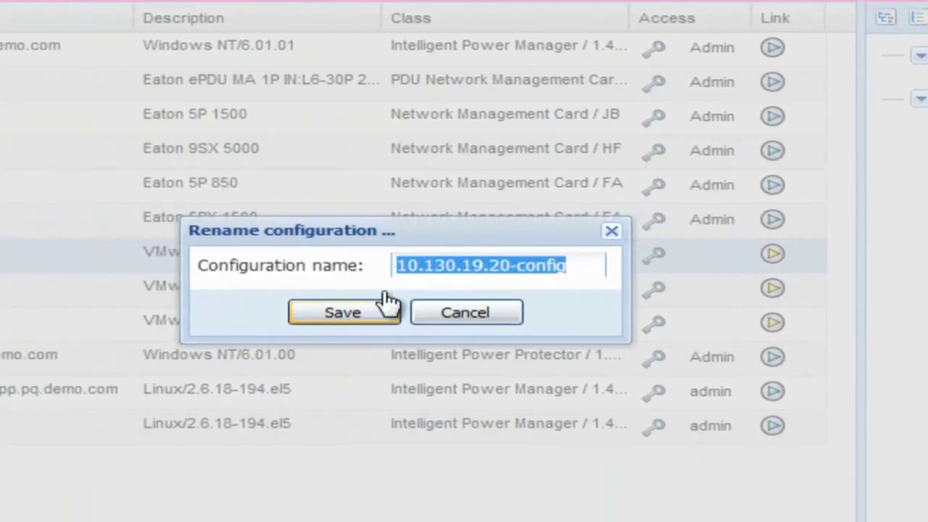
{"action": "type", "text": "MAIN/SHUTDOWN"}
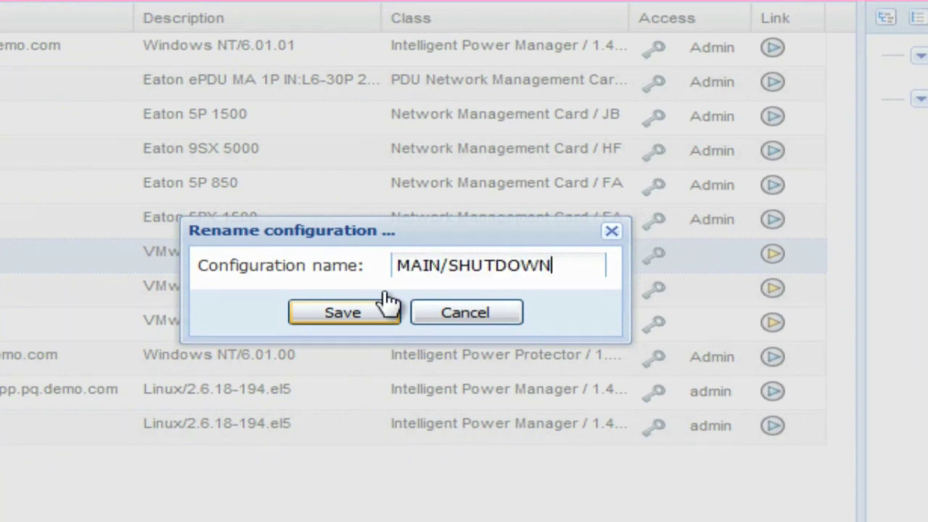
{"action": "left_click", "coordinate": [329, 313]}
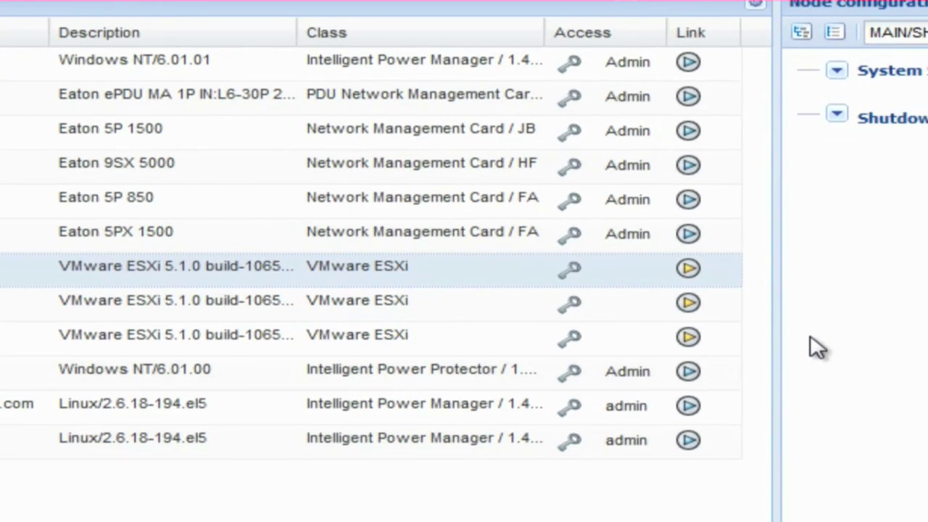